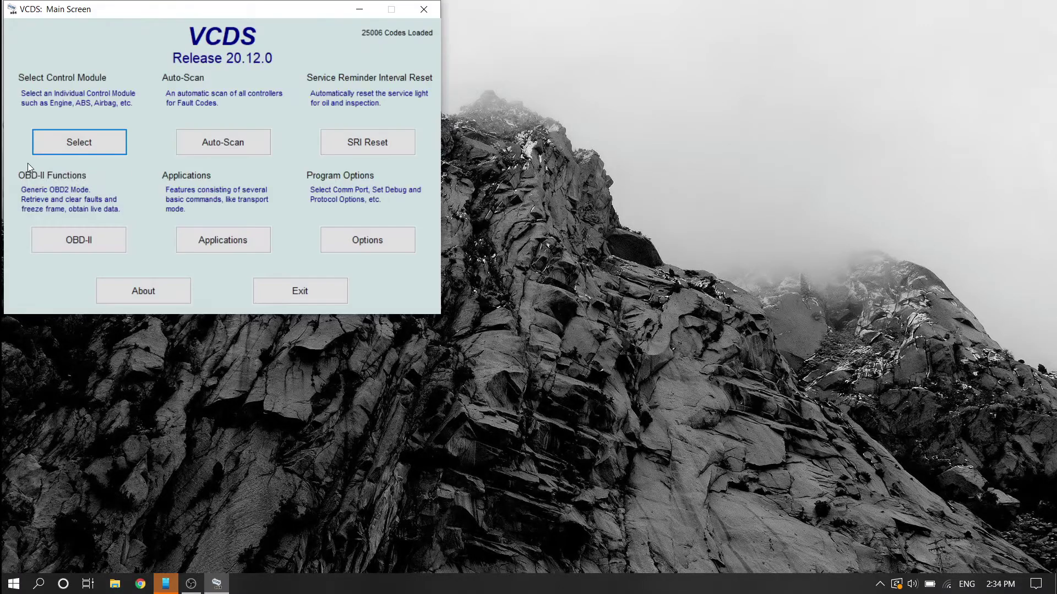
- Open the control module list and connect to the 37-Navigation module
click(79, 143)
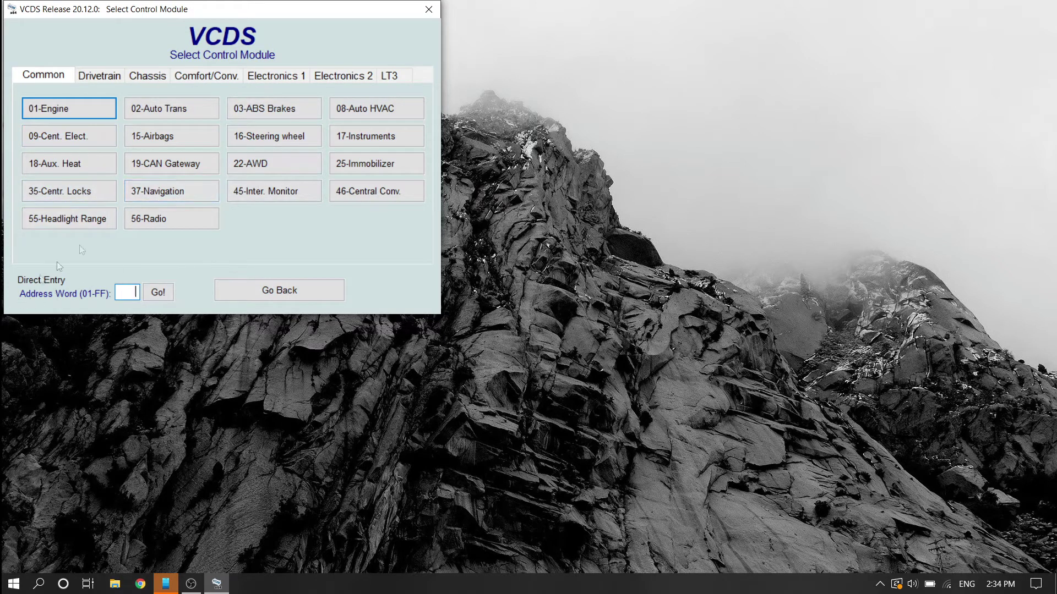
click(196, 185)
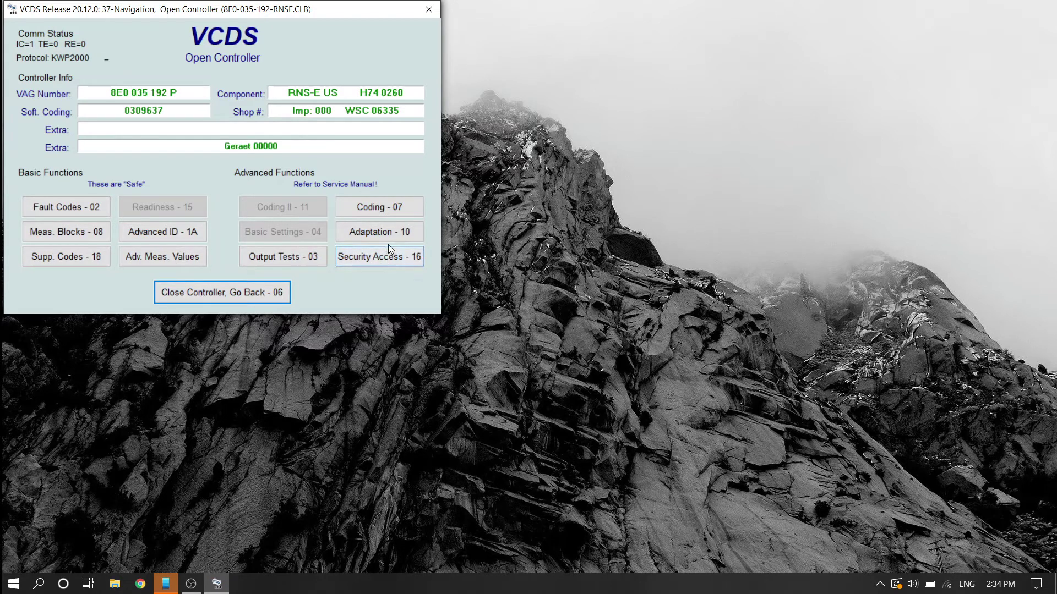
- Open the Navigation module's Coding - 07 recoding form
click(383, 208)
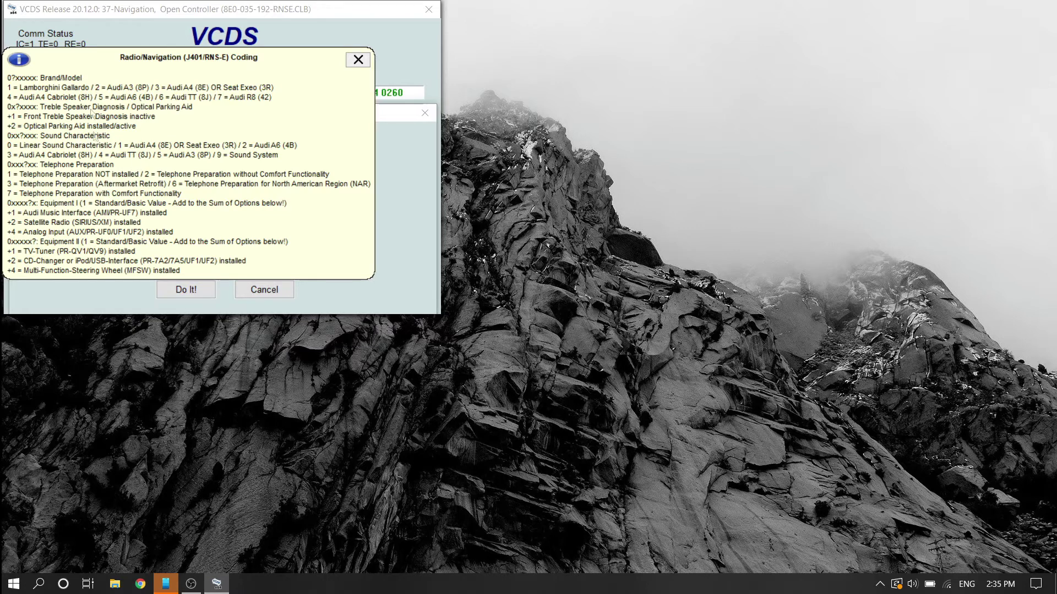
- Change the Navigation software coding from 0309637 to 0309657 and save it with Do It!
click(360, 60)
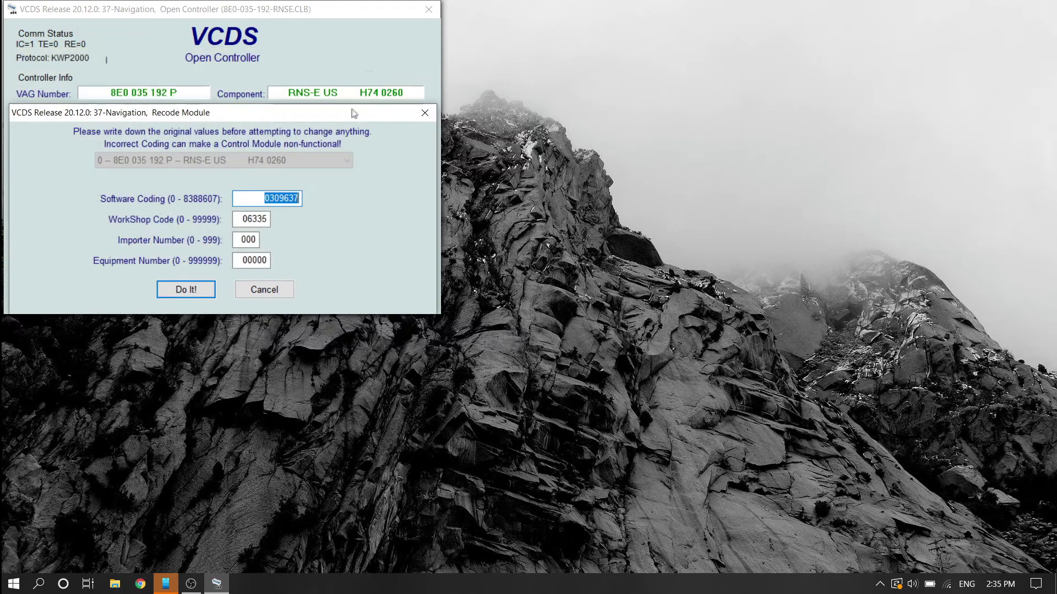
drag(342, 113, 700, 115)
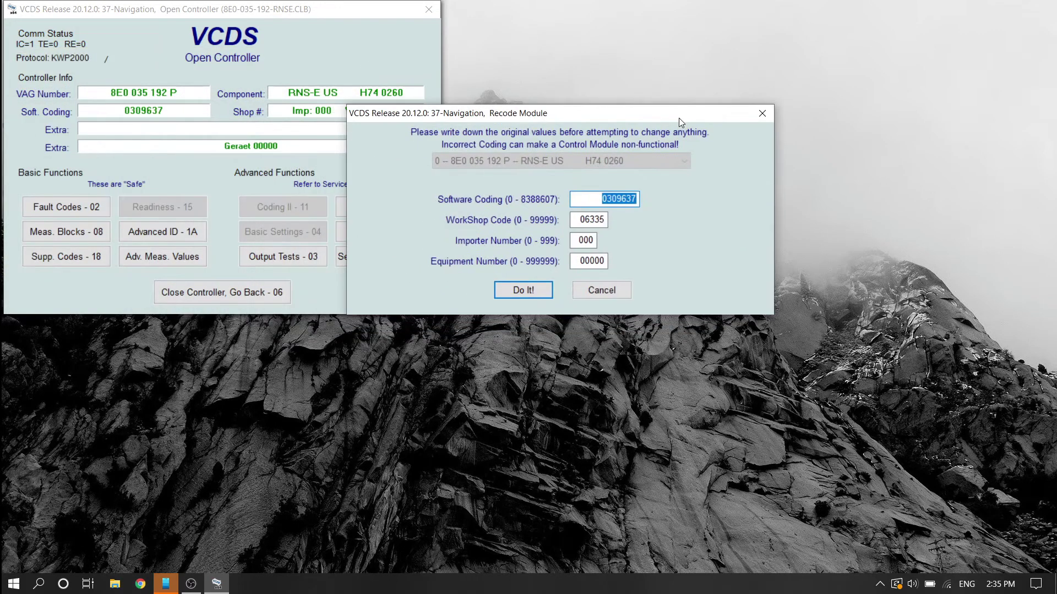
click(631, 198)
key(BackSpace)
text(5)
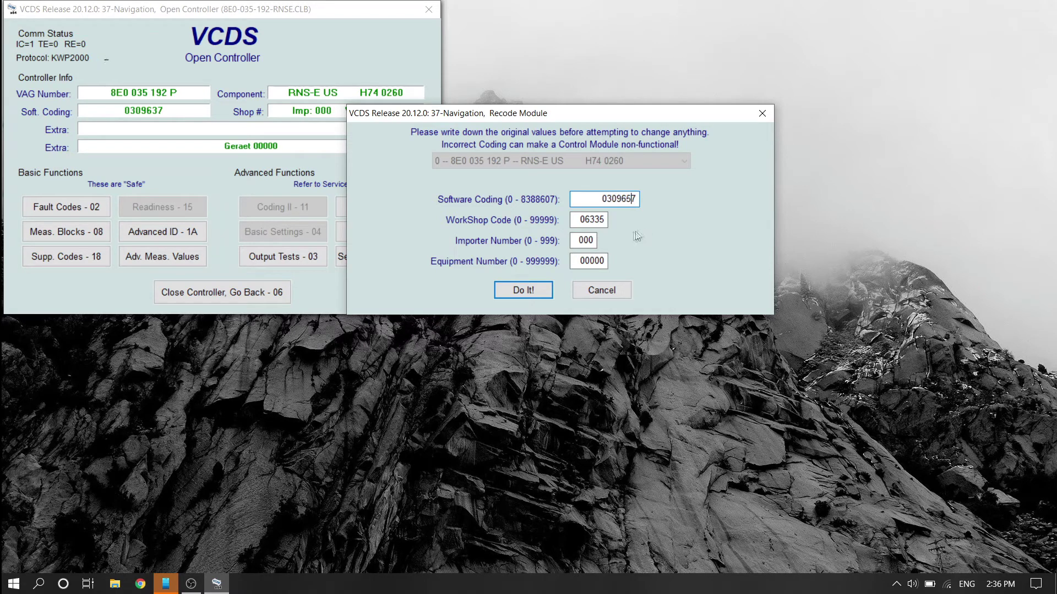
click(545, 293)
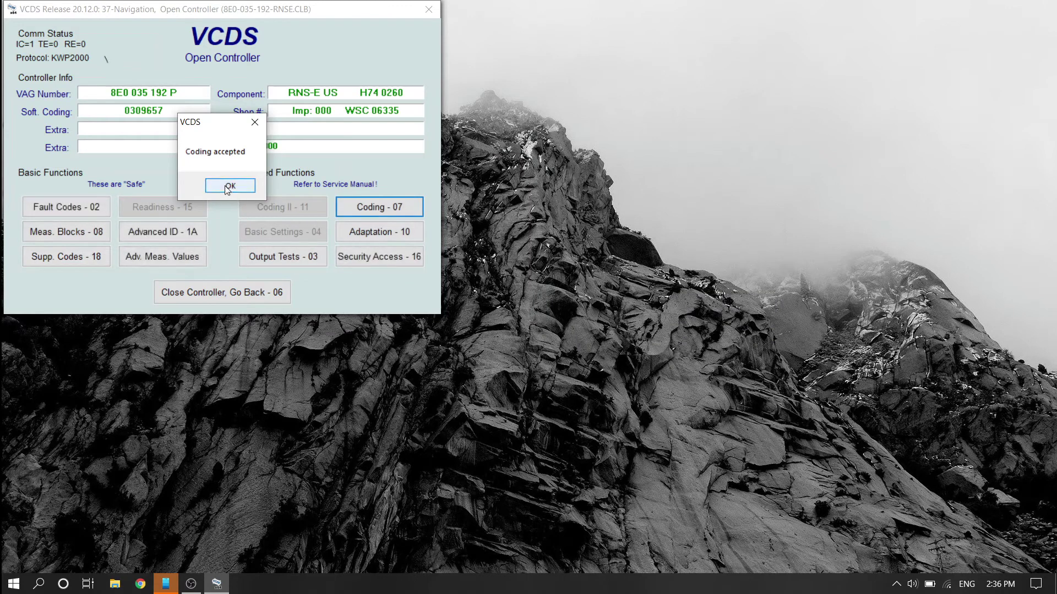
- Acknowledge the Coding accepted message and close the Navigation controller
click(229, 188)
click(219, 293)
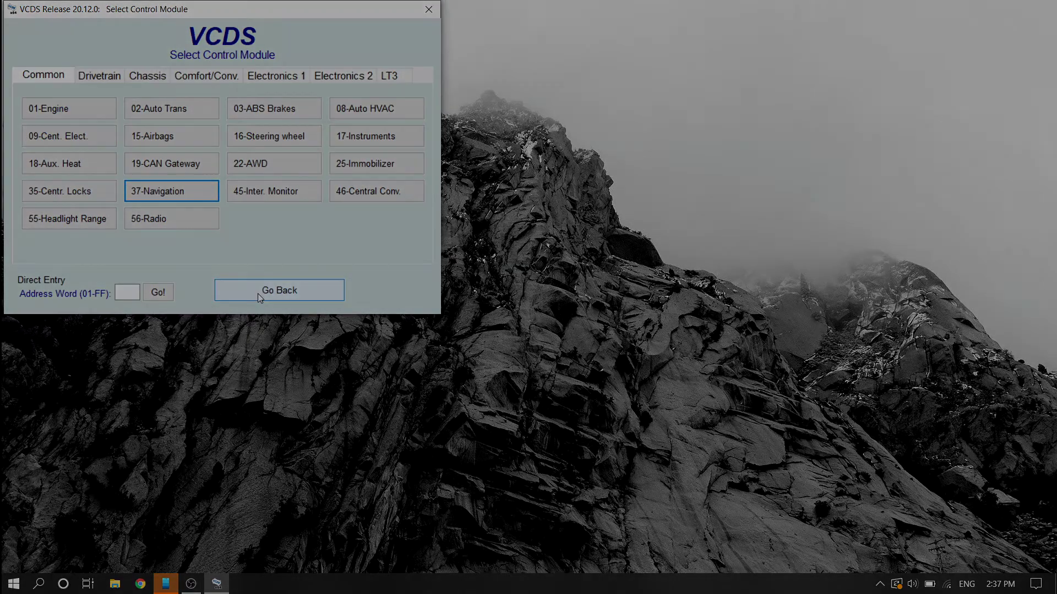
- Go back from the Navigation module to the VCDS main screen
click(257, 293)
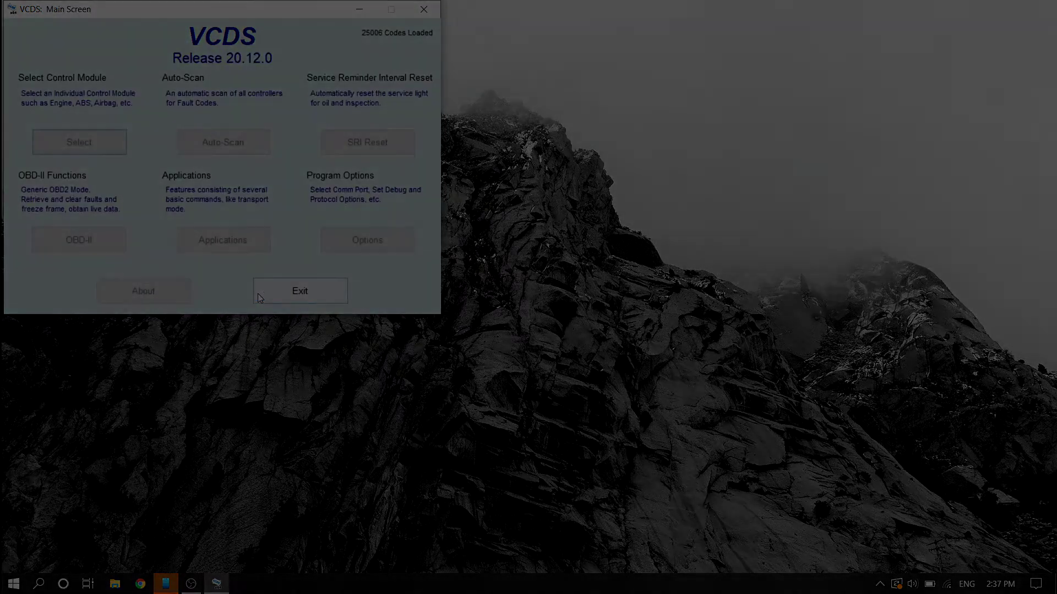